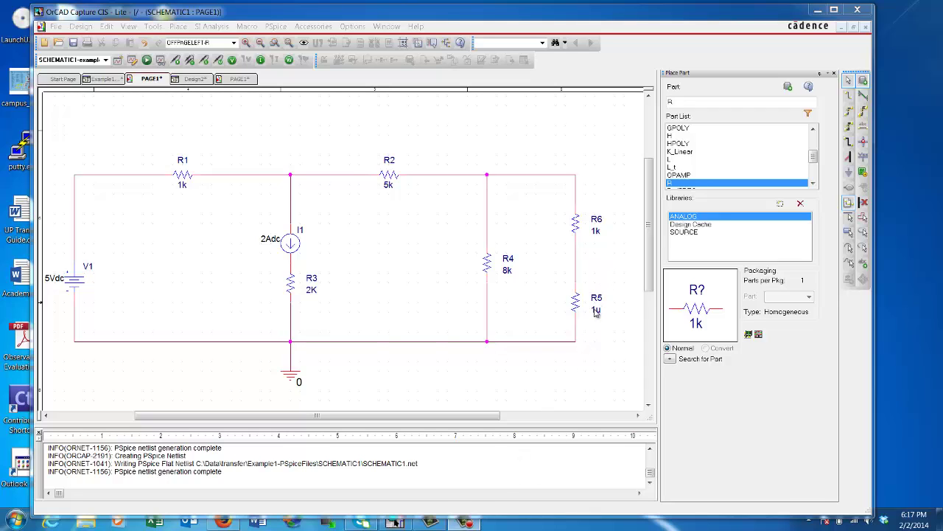
- Edit R5's value label so it reads 10k instead of 1u
left_click(597, 312)
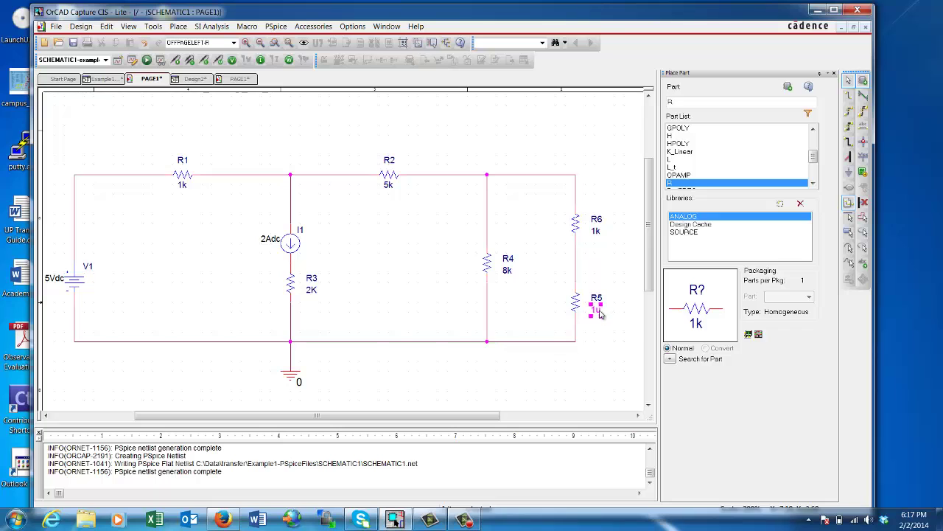
double_click(597, 313)
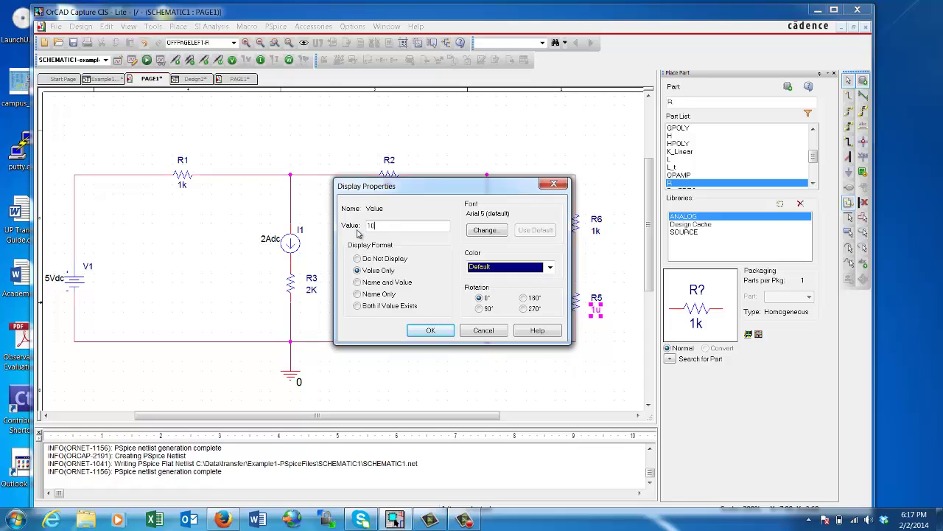
type("10k")
left_click(431, 330)
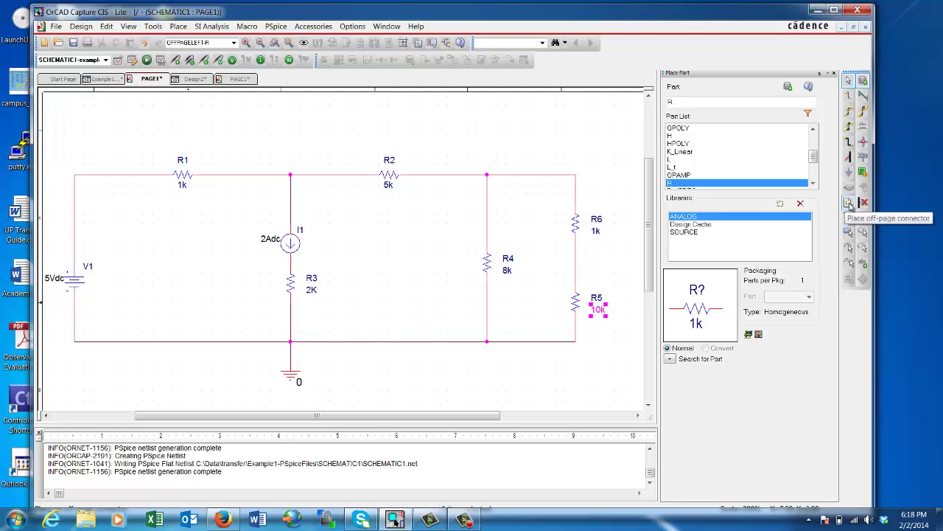
- Place an OFFPAGELEFT-R off-page connector beside the R6–R5 wire
left_click(849, 205)
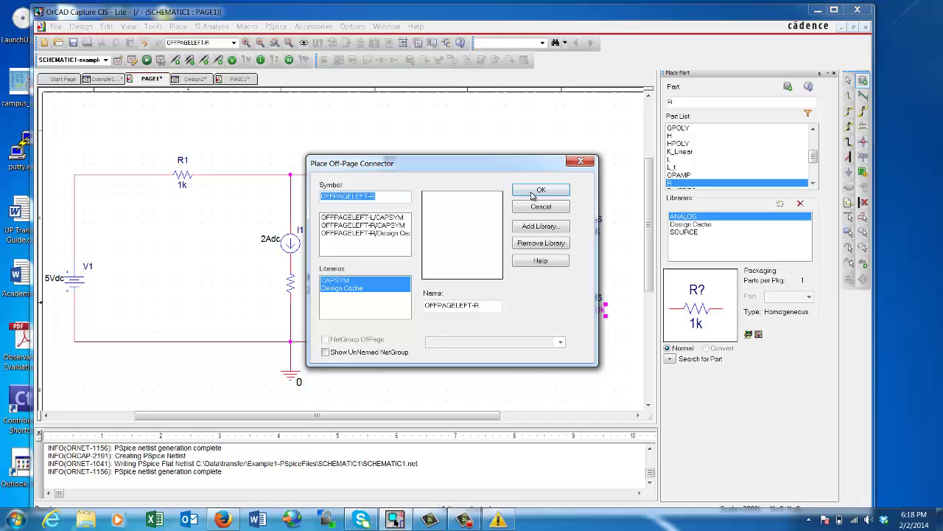
left_click(376, 225)
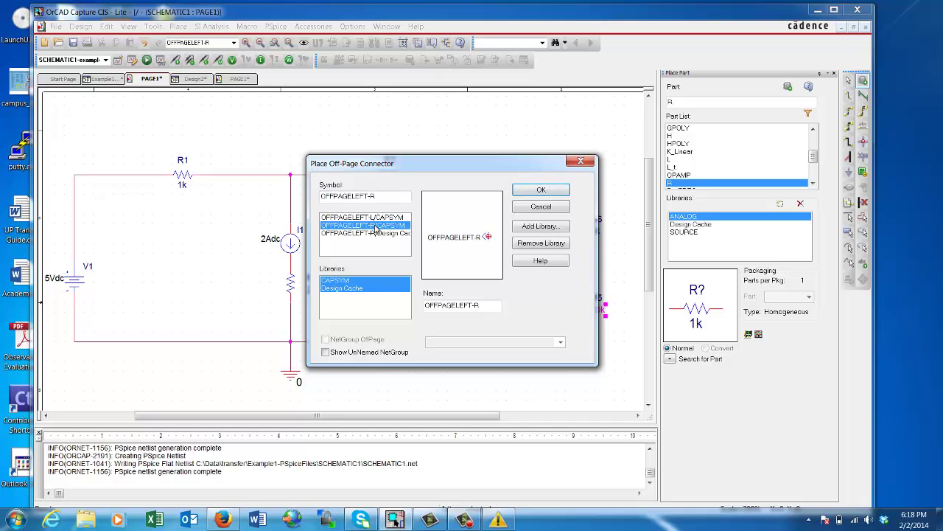
left_click(564, 193)
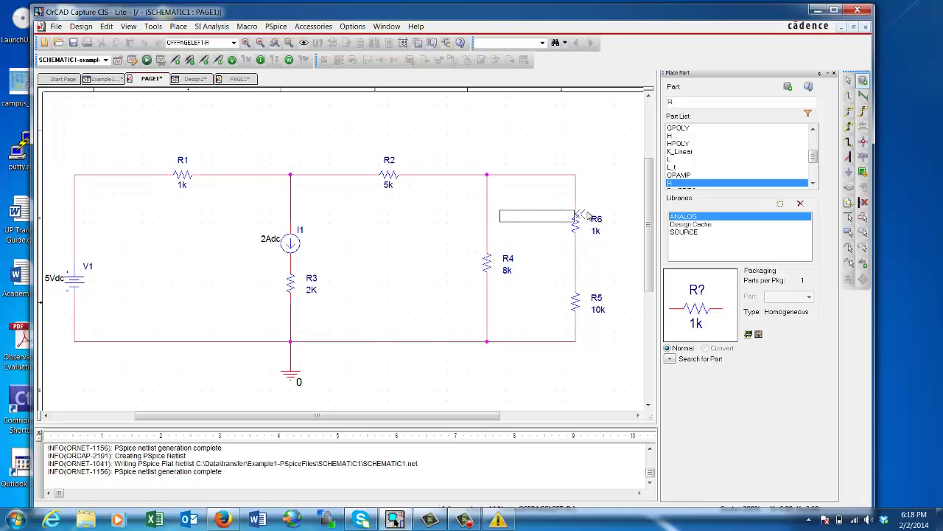
left_click(624, 265)
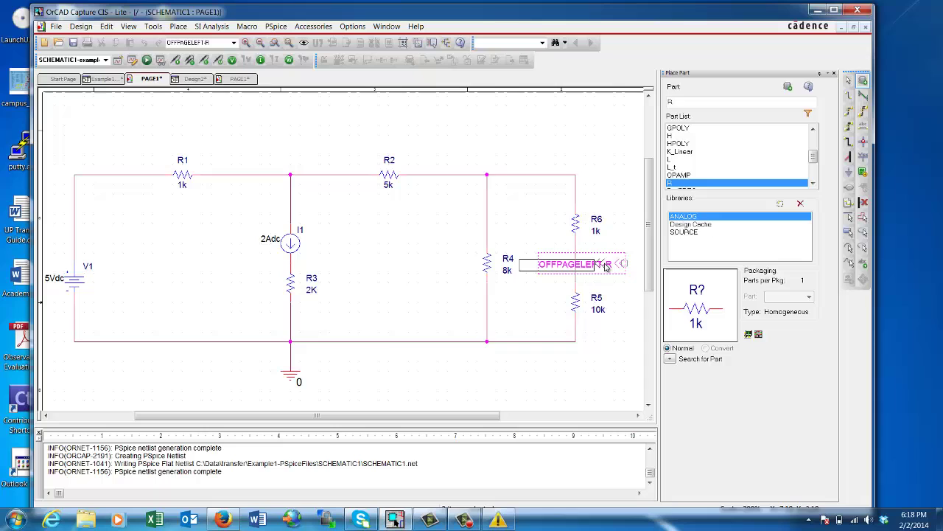
key("Escape")
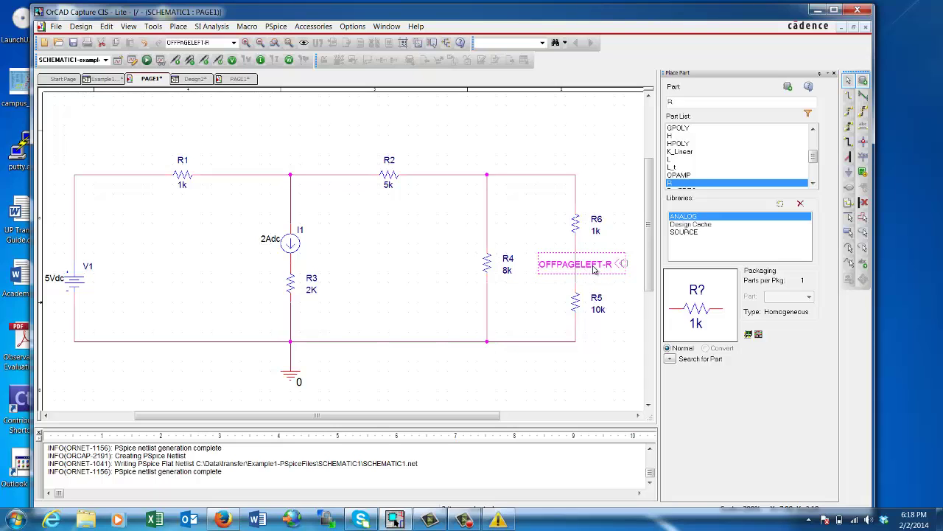
- Move the connector to the right, clear of the R6–R5 wire
left_click(597, 271)
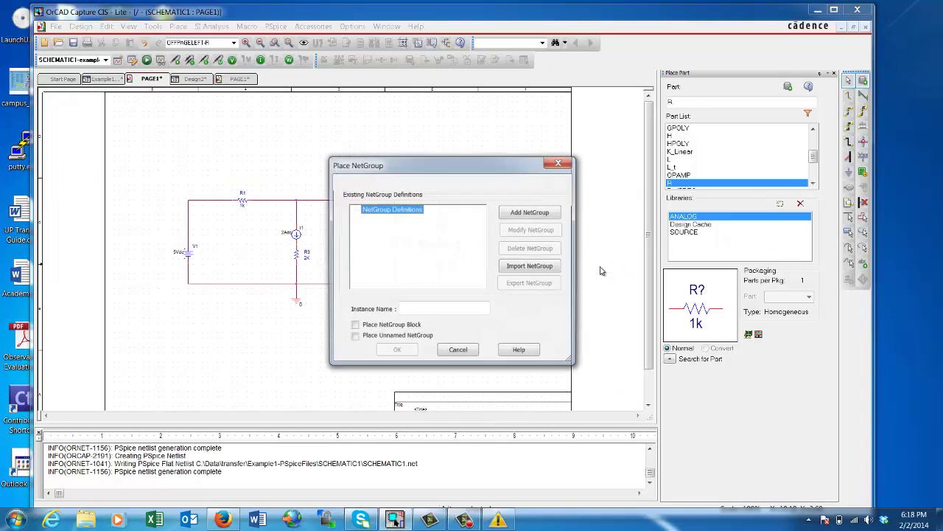
left_click(463, 352)
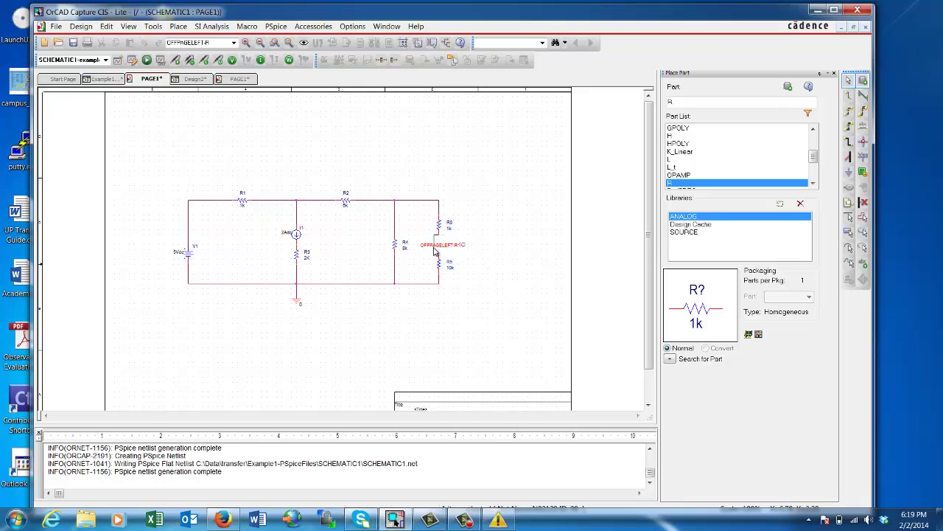
left_click_drag(451, 252, 487, 251)
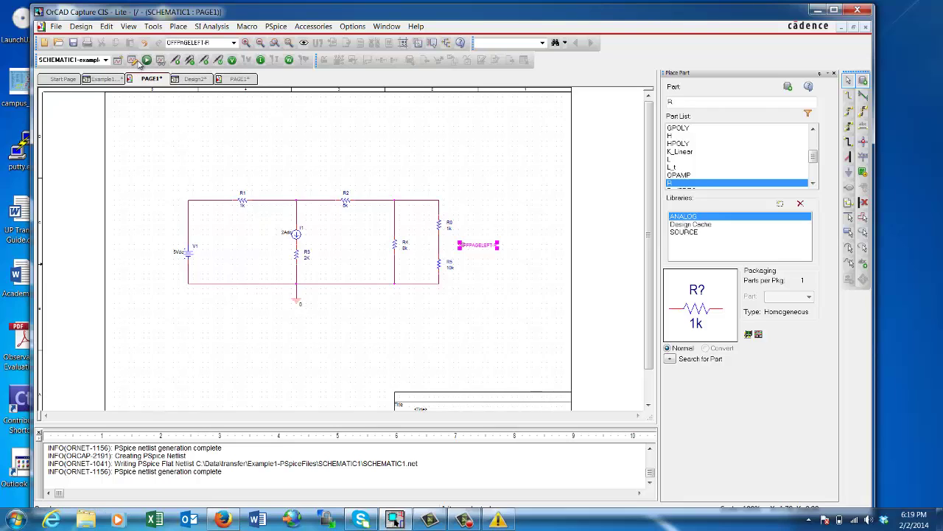
- Rename the off-page connector to Out and shift its label right
left_click(246, 44)
left_click(445, 288)
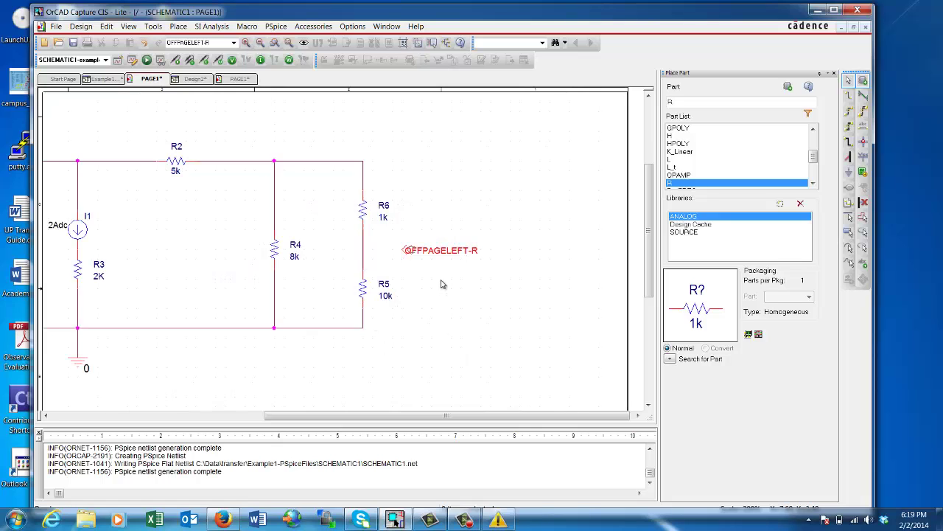
double_click(444, 250)
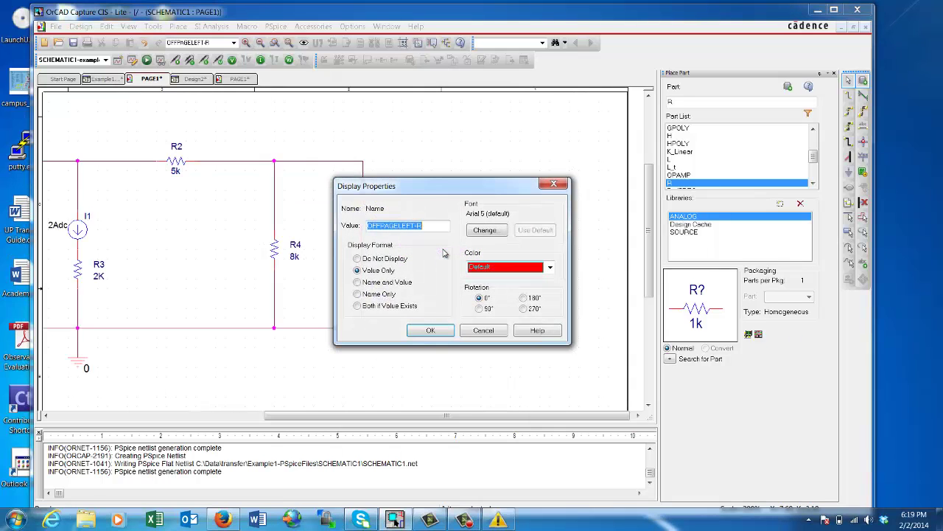
type("Out")
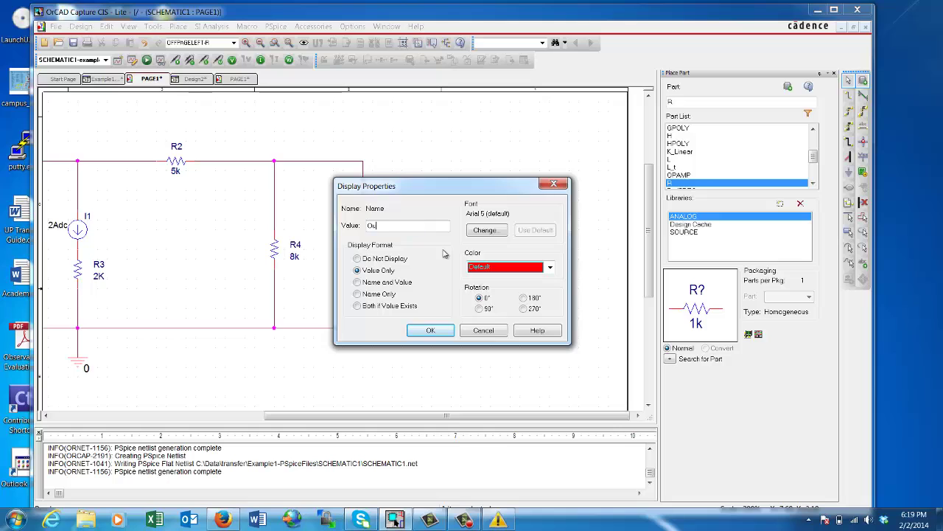
left_click(439, 332)
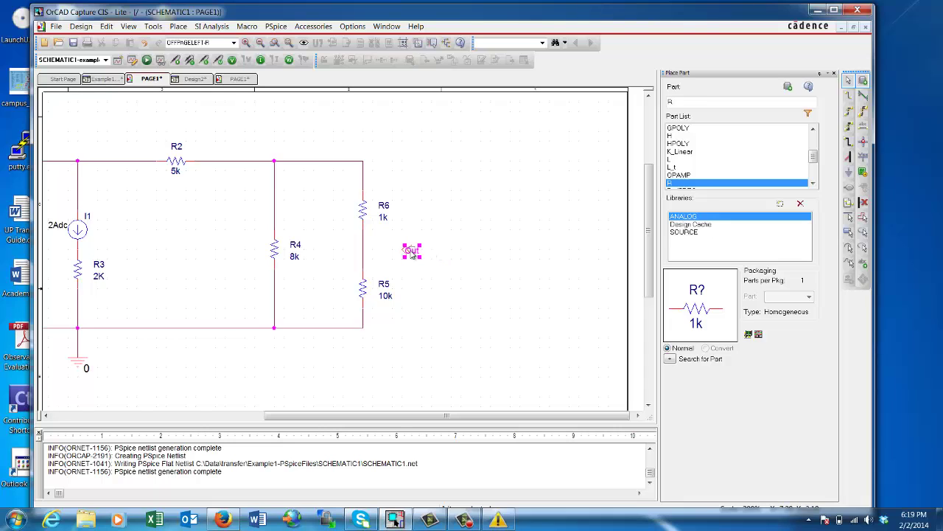
left_click_drag(415, 251, 437, 255)
left_click(454, 280)
- Draw a wire from the Out connector to the R6–R5 junction
left_click(849, 96)
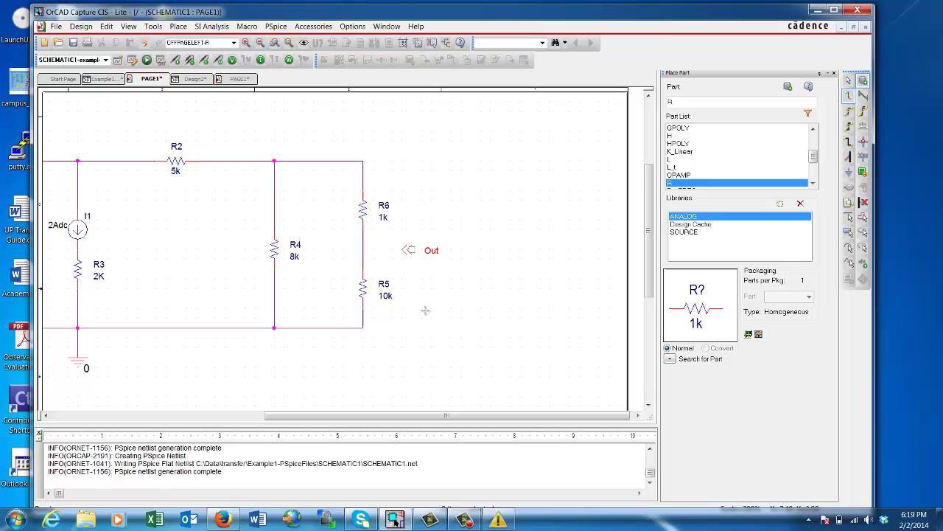
left_click(410, 250)
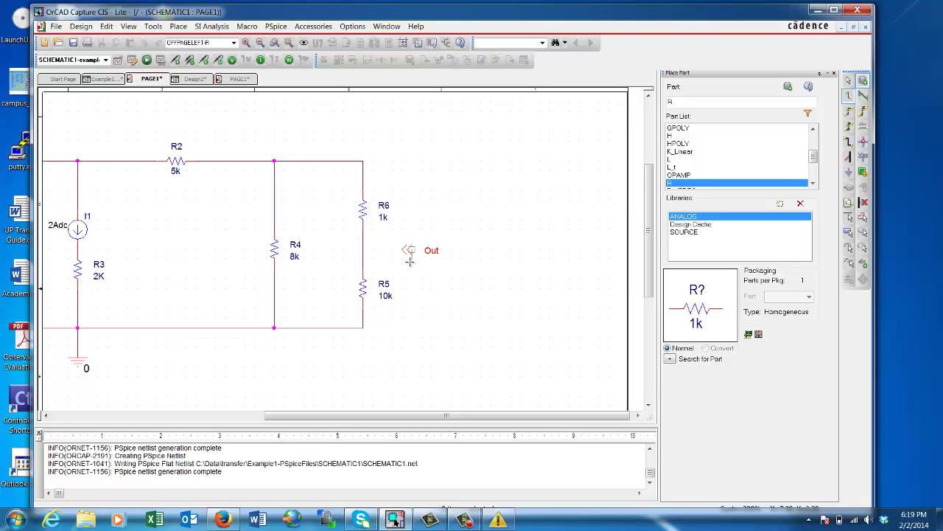
left_click(362, 268)
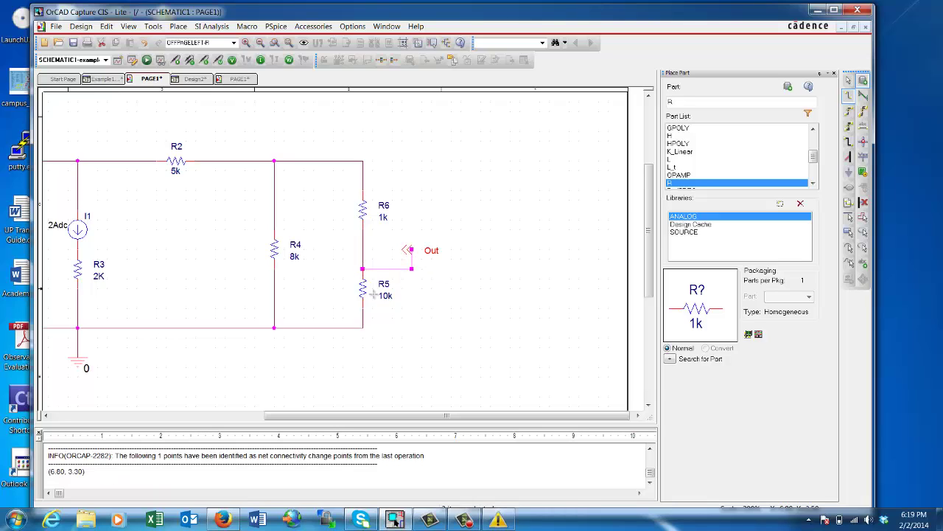
key("Escape")
- Enable sensitivity analysis in the example1 profile, changing the output variable from I(out) to V(out)
left_click(274, 26)
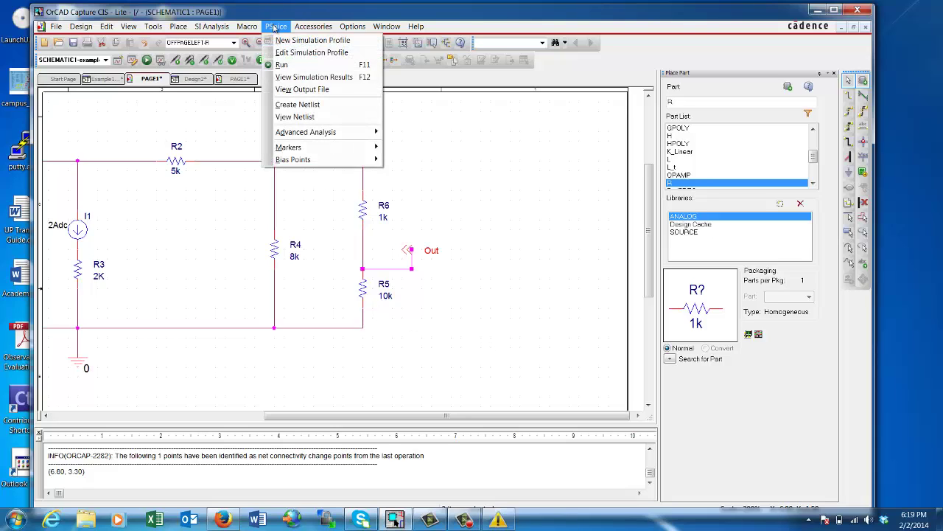
left_click(302, 60)
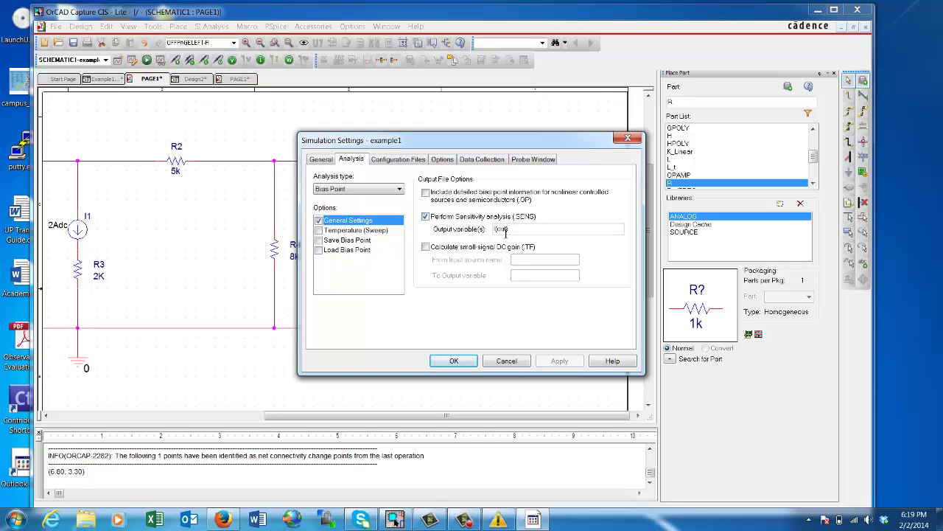
left_click_drag(509, 229, 476, 232)
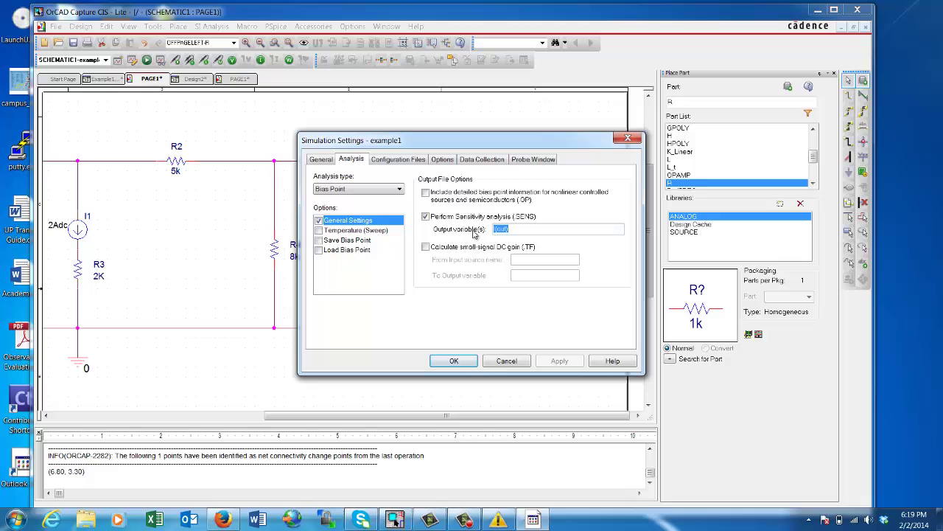
type("V")
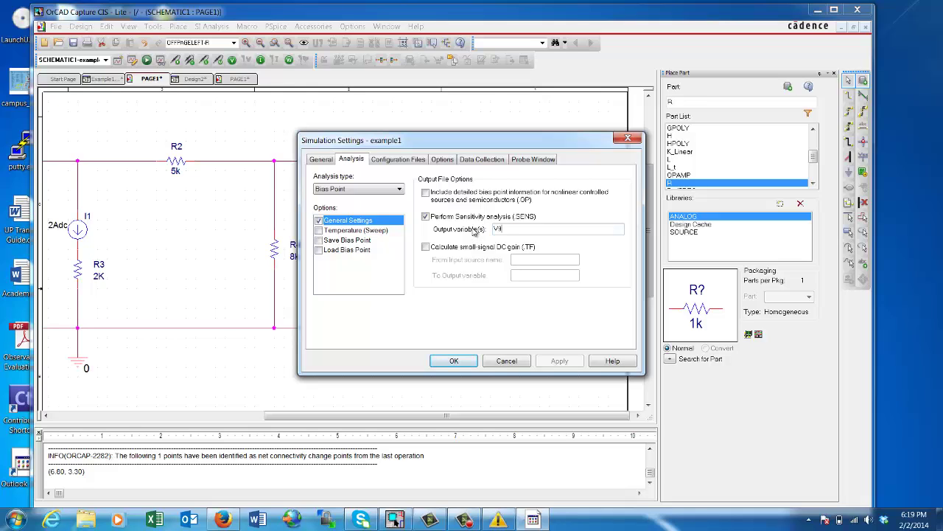
type("(out)")
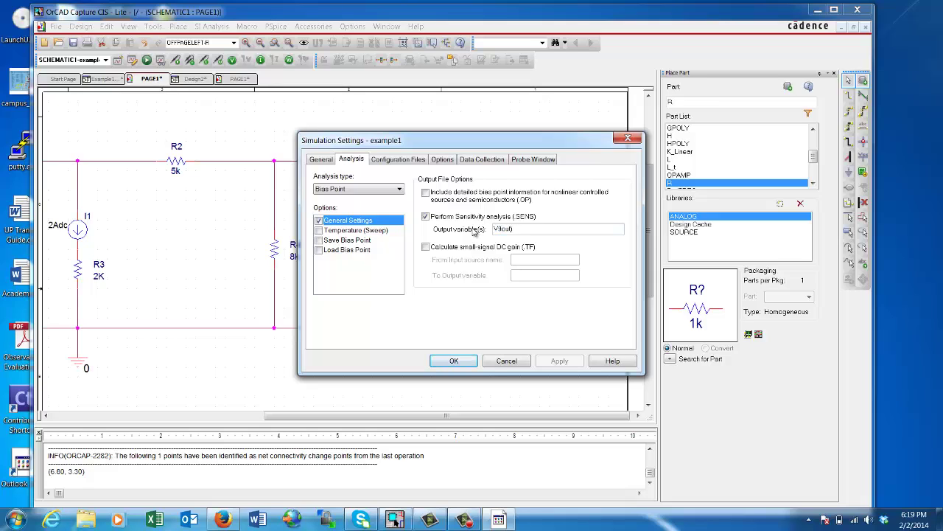
key("BackSpace")
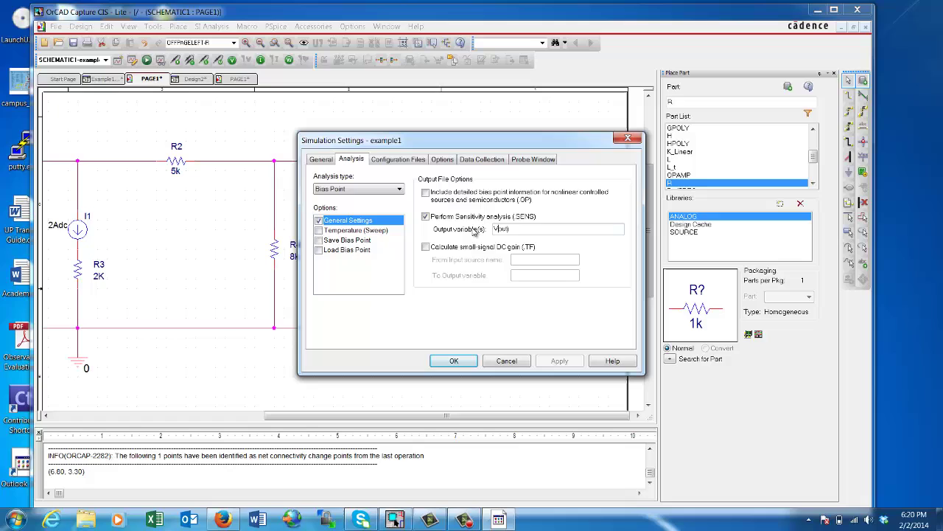
type("(")
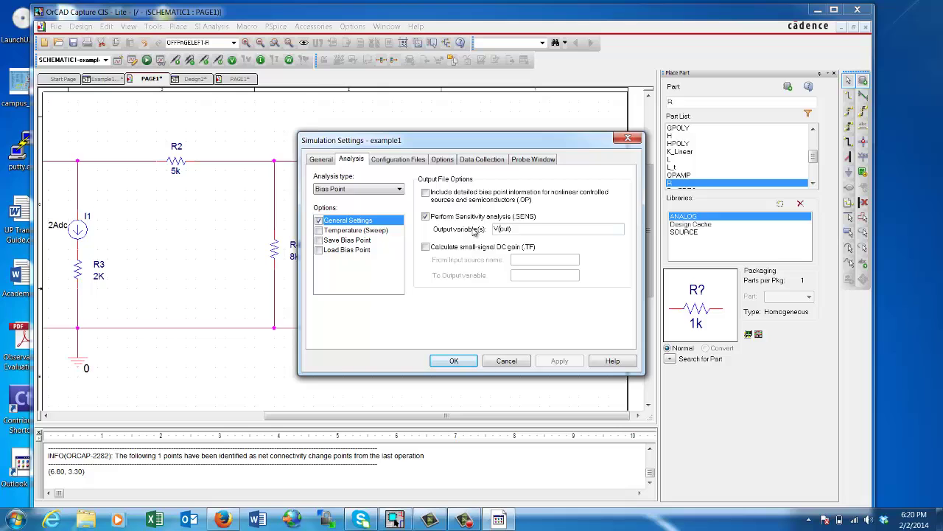
left_click(455, 364)
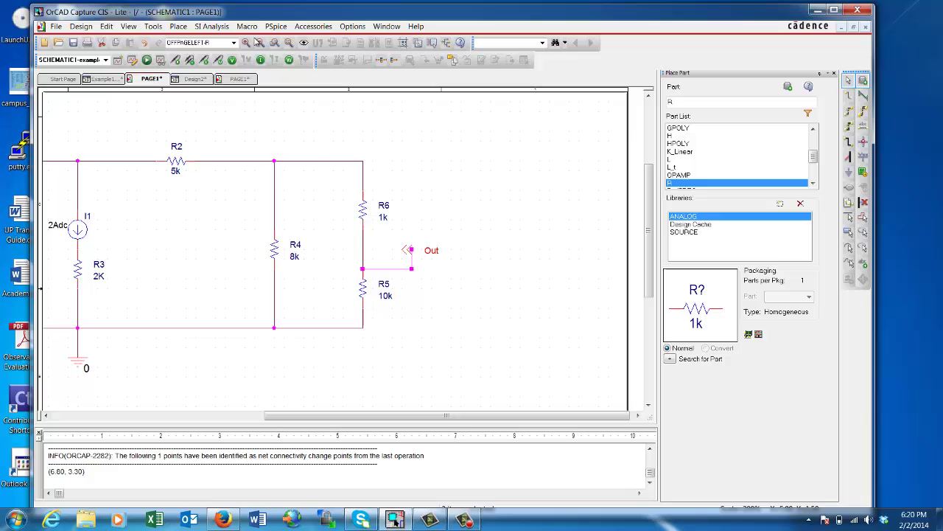
- Run PSpice on the circuit and position the PSpice A/D Lite window over the schematic
left_click(148, 60)
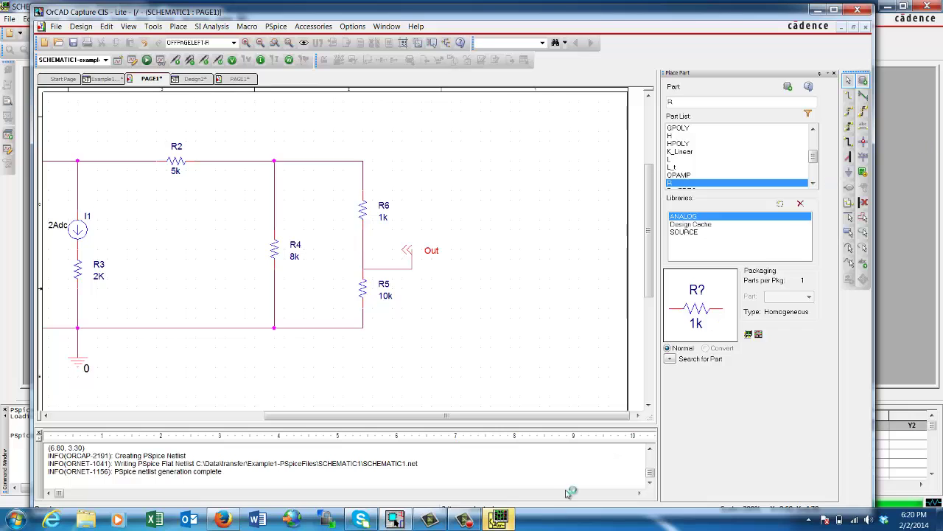
left_click(498, 519)
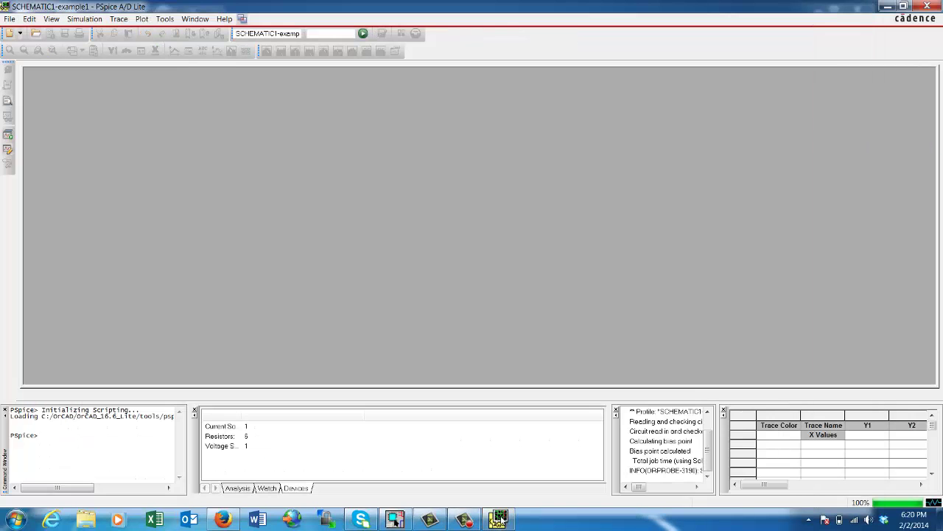
left_click(913, 9)
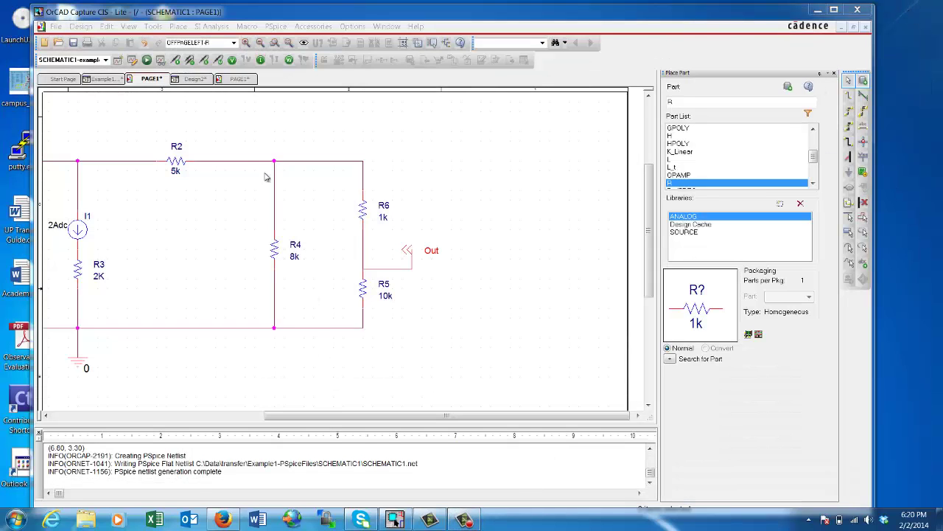
left_click(147, 60)
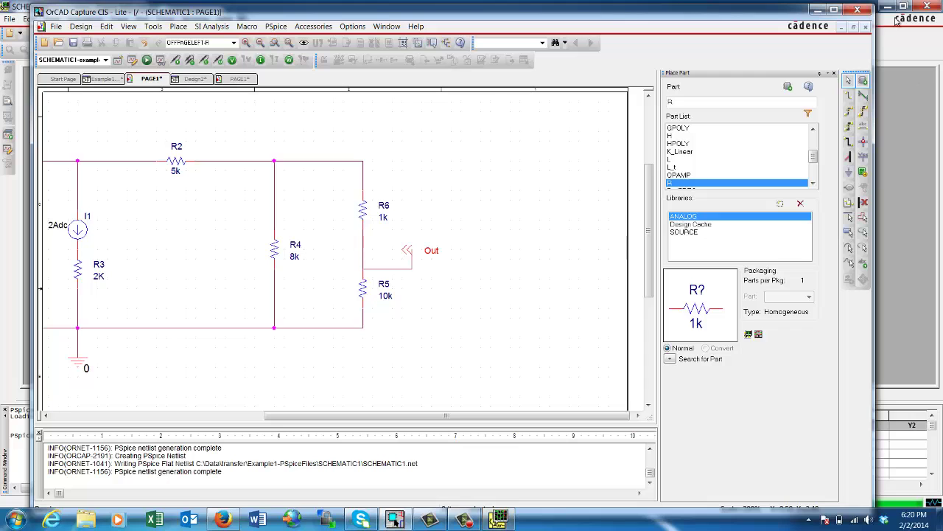
left_click(904, 7)
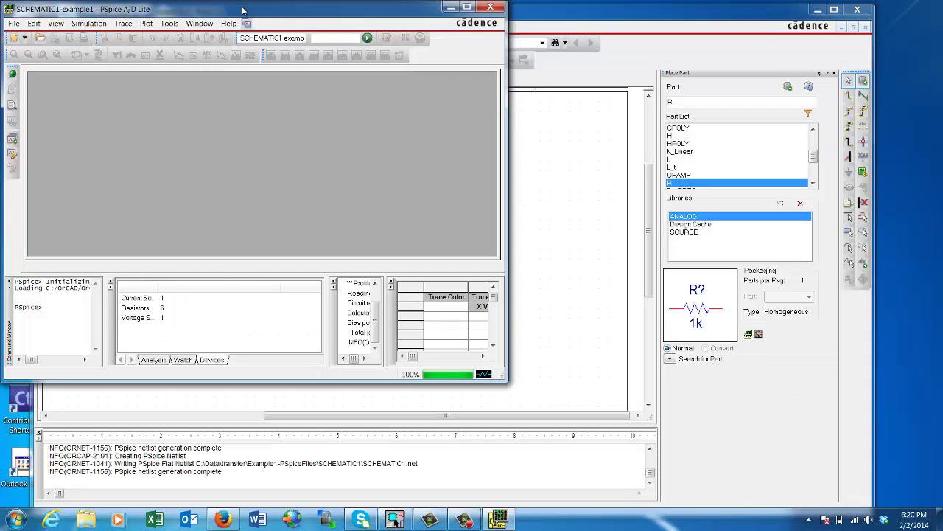
left_click_drag(242, 10, 428, 98)
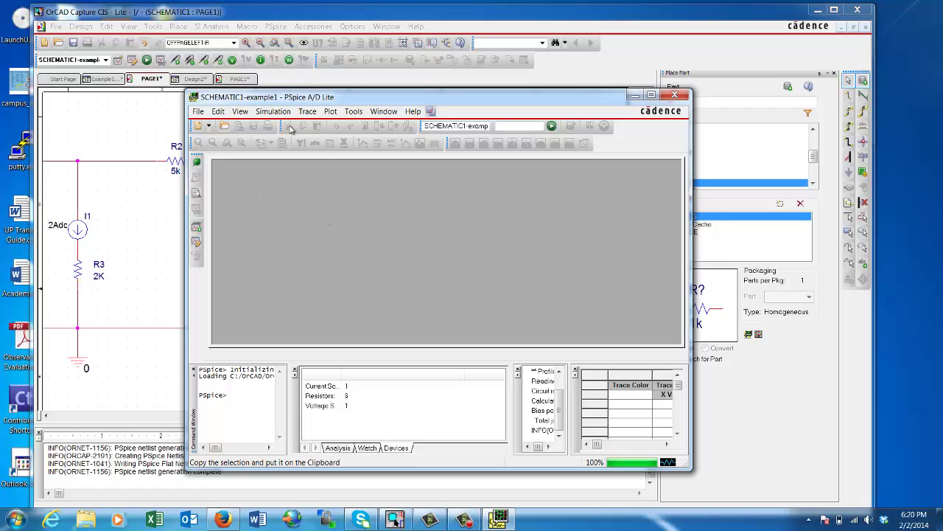
- Open the simulation output file and stretch its window to full screen height
left_click(241, 112)
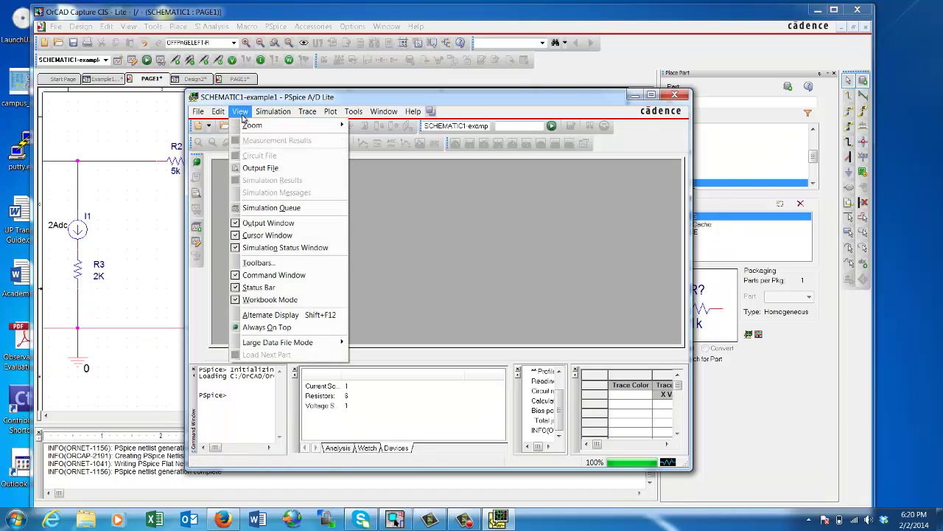
left_click(262, 174)
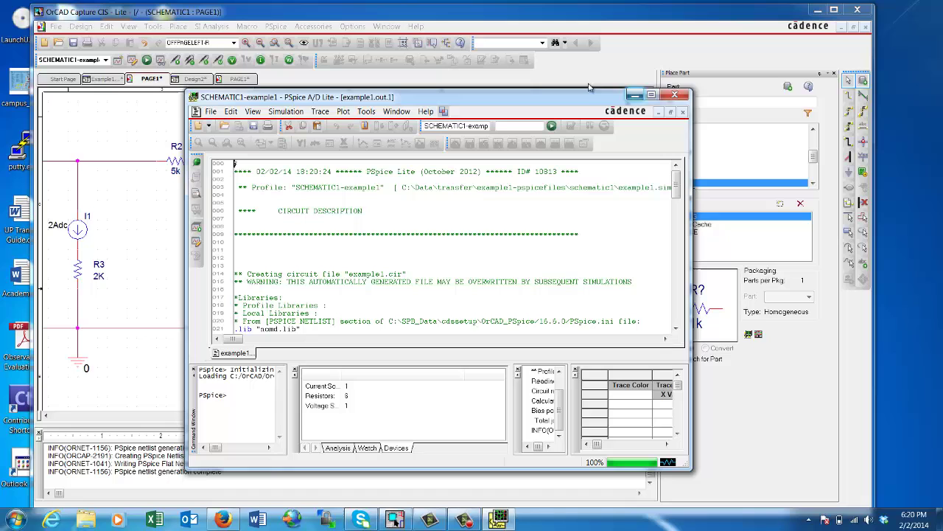
left_click_drag(588, 92, 587, 39)
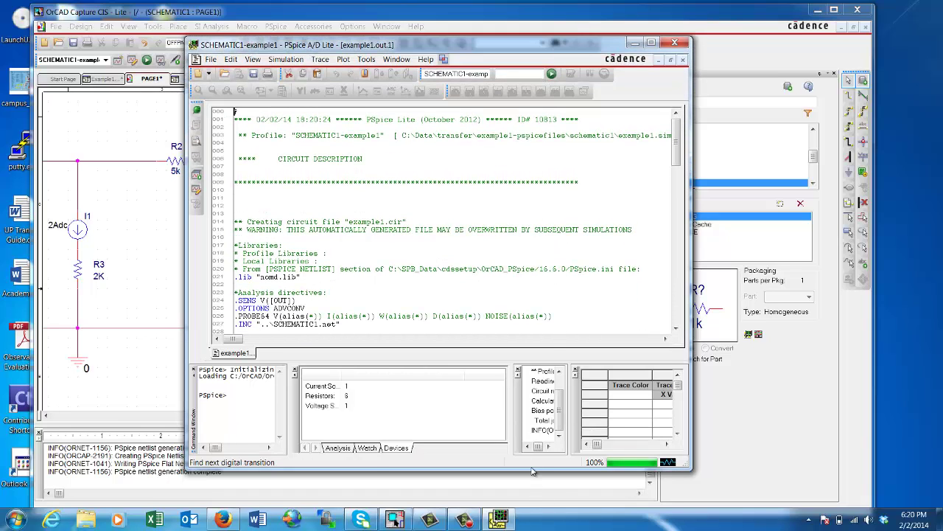
left_click_drag(530, 469, 531, 508)
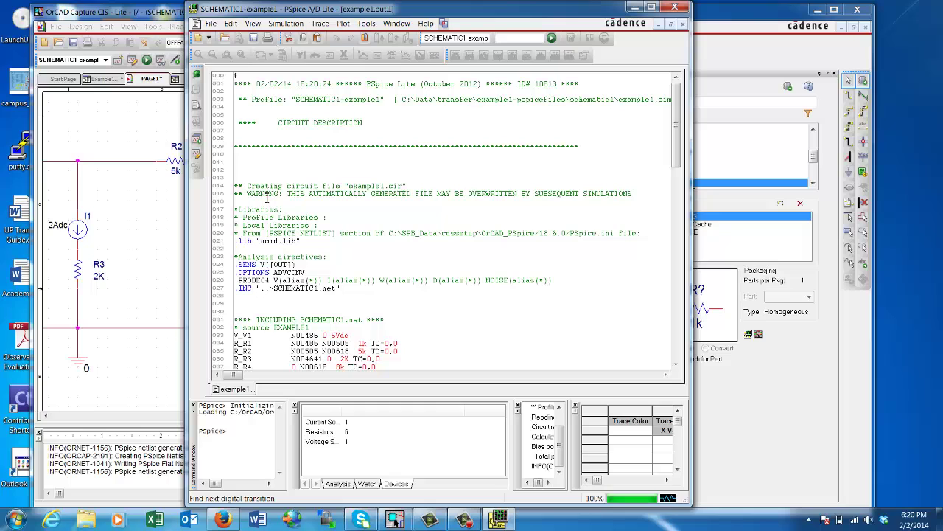
- Check the .SENS V([OUT]) directive on line 024 and scroll down to the netlist
mouse_move(300, 265)
left_mouse_down()
mouse_move(242, 266)
mouse_move(309, 266)
left_mouse_up()
left_click(309, 266)
left_click_drag(676, 133, 677, 174)
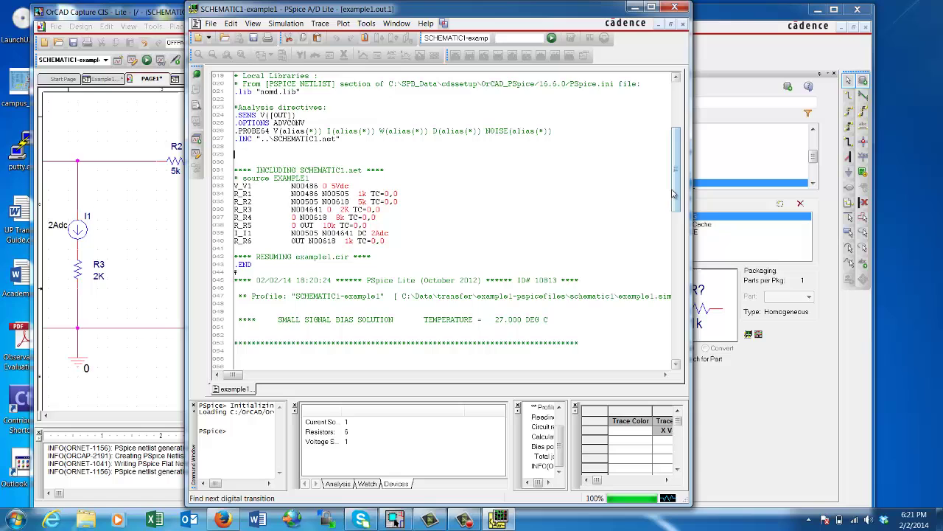
- Scroll the output file down to the DC sensitivity table for V(OUT)
left_click_drag(675, 196, 665, 326)
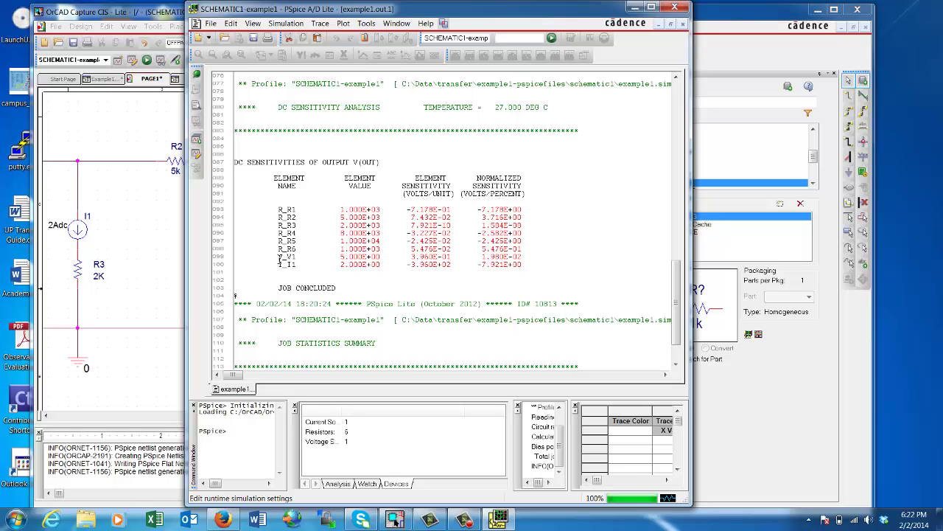
- Inspect the V_V1 sensitivity entry, dismiss the colour-scheme prompt, and return to the Capture schematic
left_click_drag(279, 257, 300, 258)
left_click(260, 257)
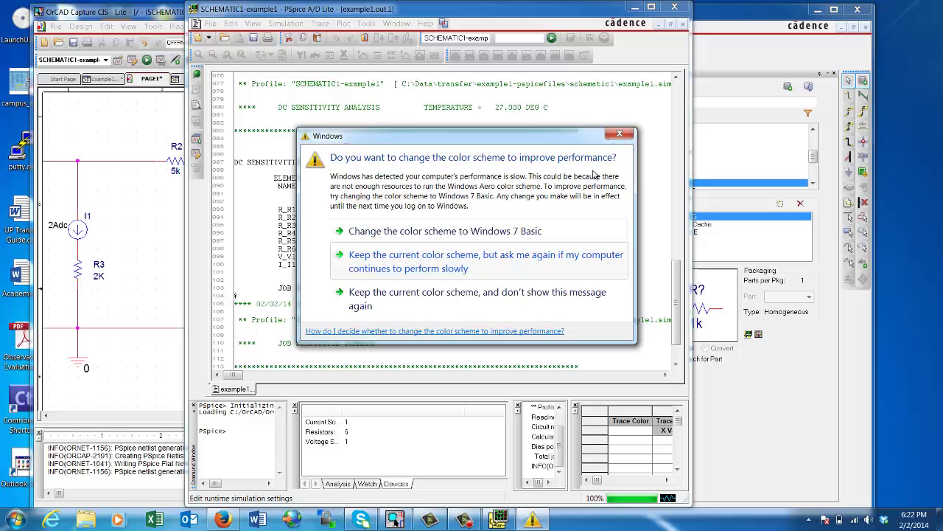
left_click(618, 132)
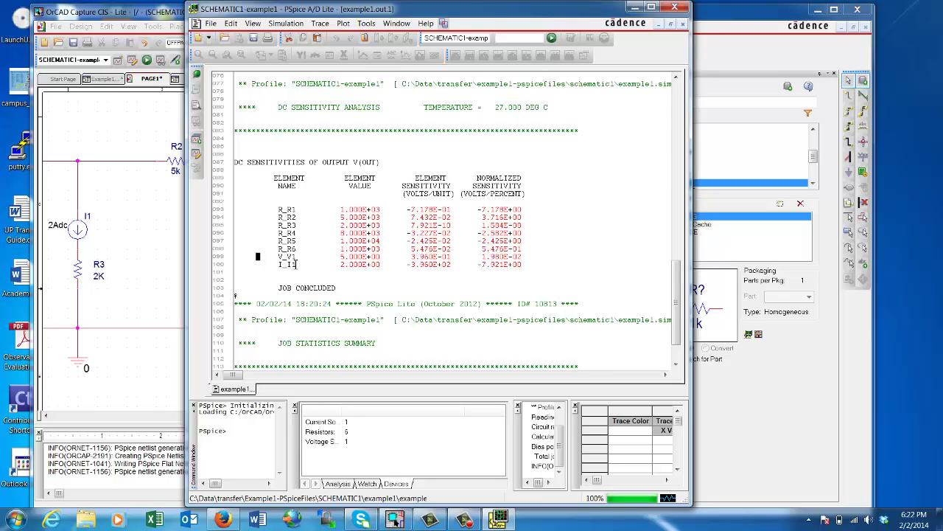
left_click(167, 294)
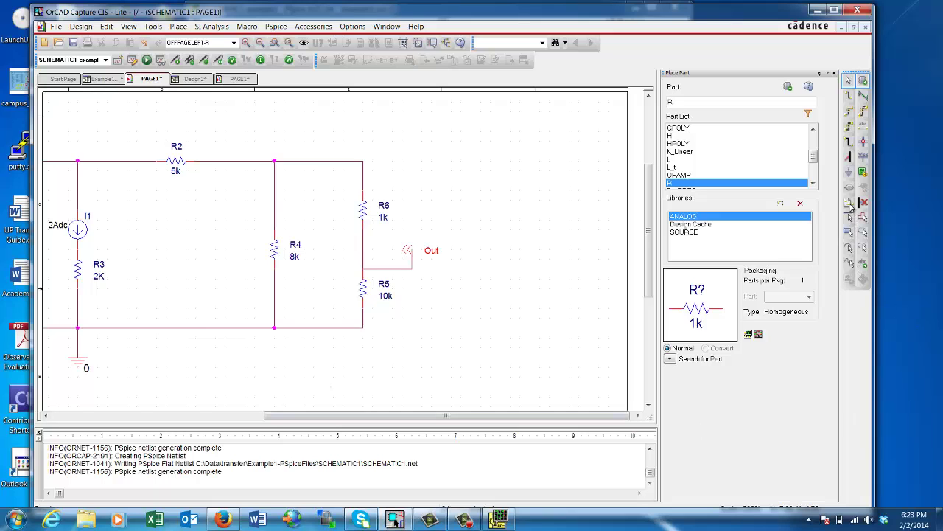
left_click(849, 203)
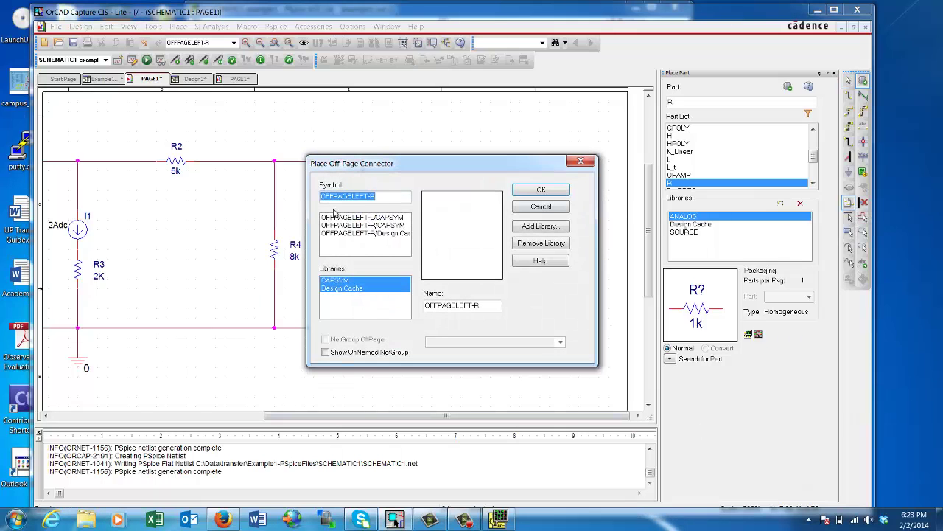
left_click(582, 161)
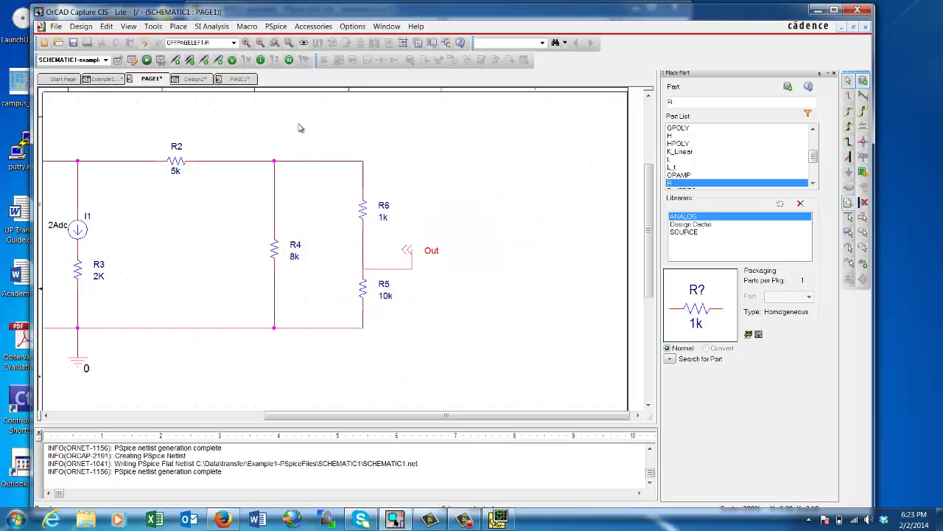
left_click(276, 27)
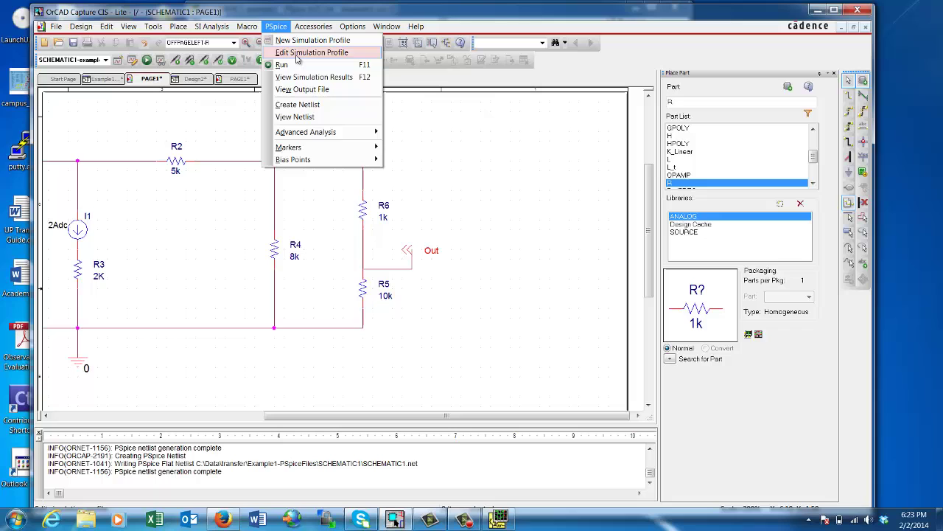
left_click(298, 54)
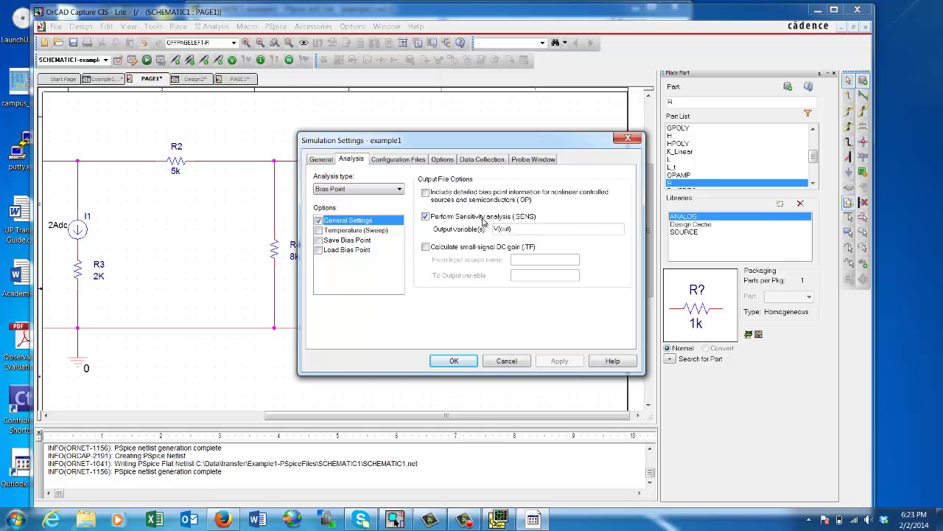
left_click(454, 362)
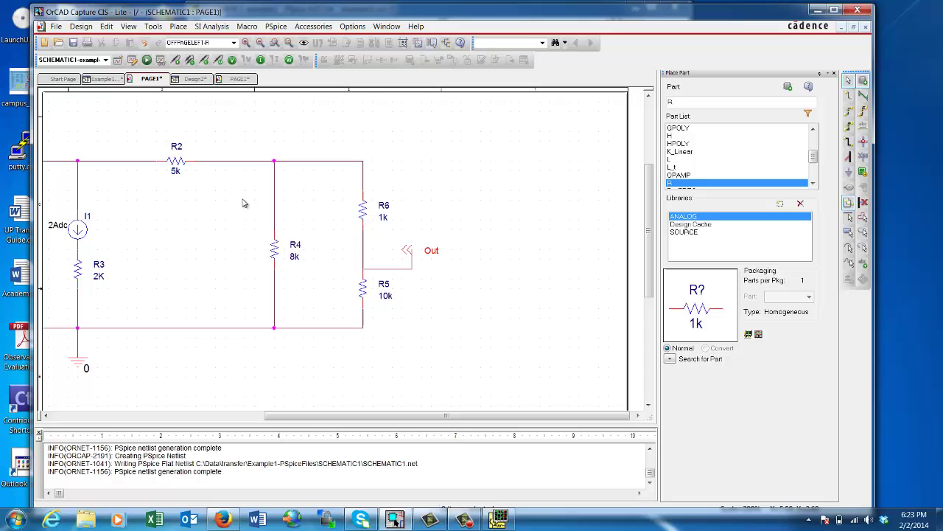
- Scroll the schematic left to reveal V1 and R1
left_click_drag(413, 410, 272, 413)
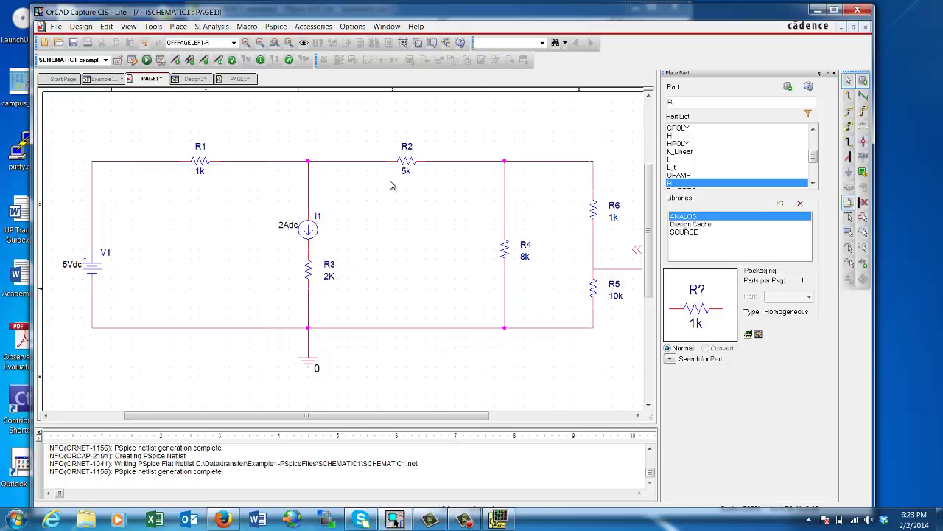